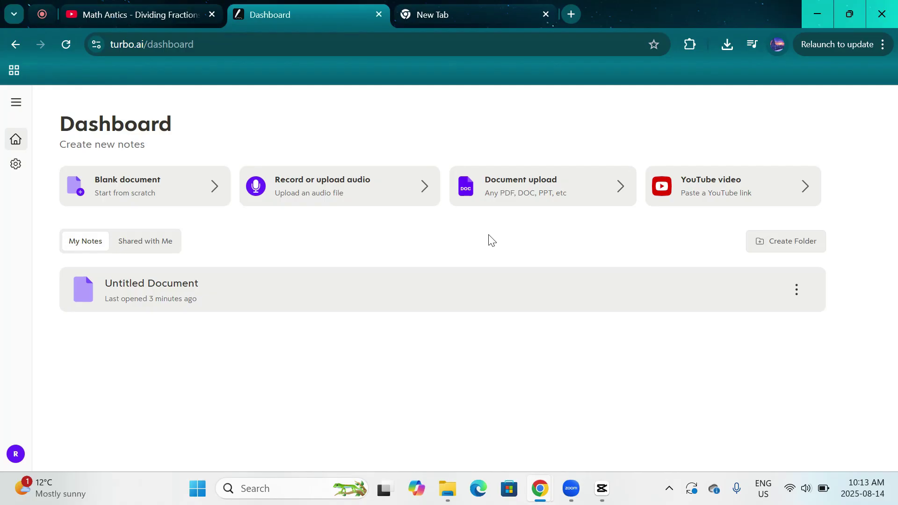
# Open the YouTube video card on the Turbo AI dashboard to bring up the link dialog.
pyautogui.click(728, 197)
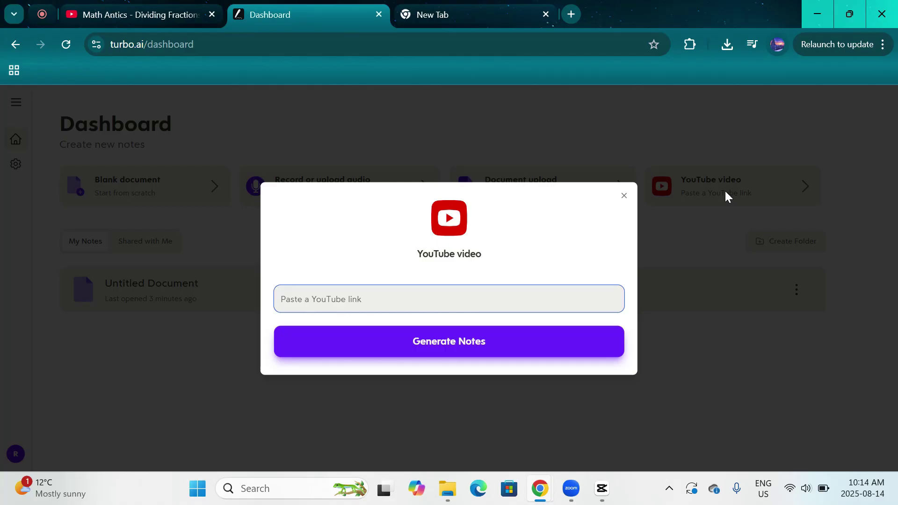
# Paste the Math Antics Dividing Fractions video URL into the YouTube link field and generate notes.
pyautogui.click(708, 229)
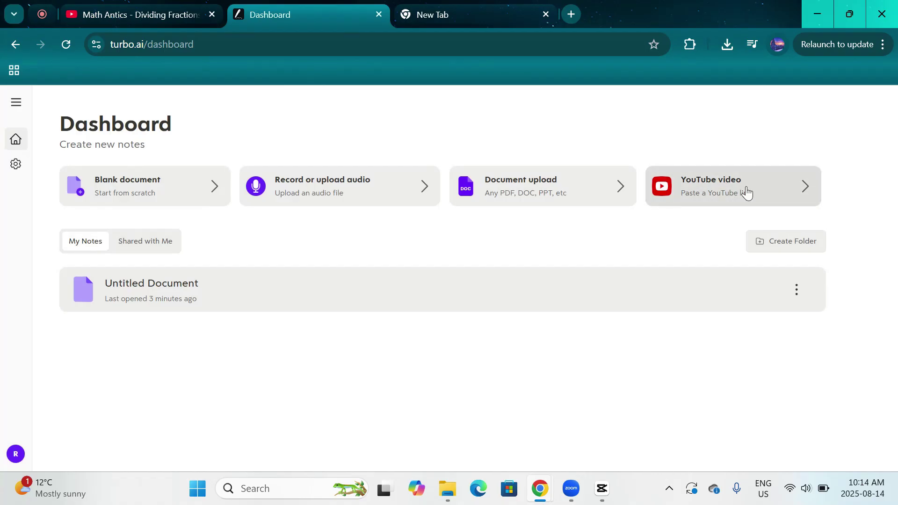
pyautogui.click(747, 192)
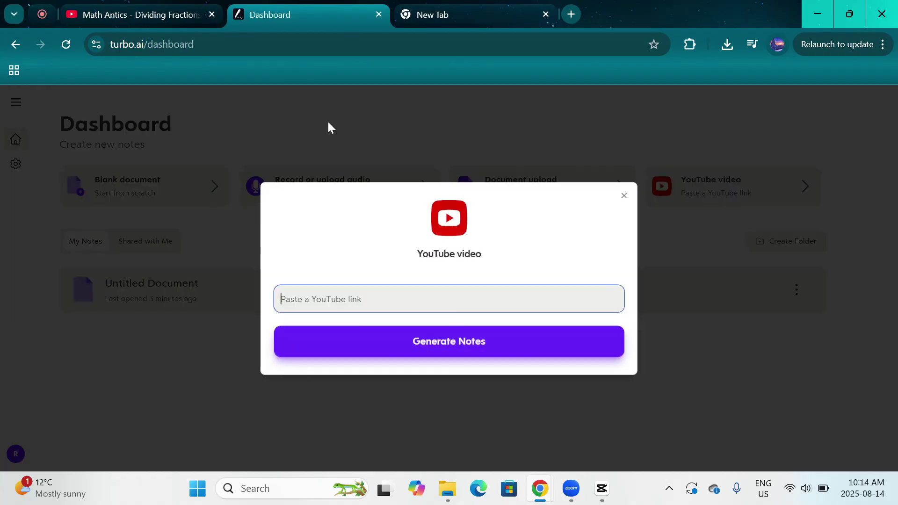
pyautogui.click(192, 5)
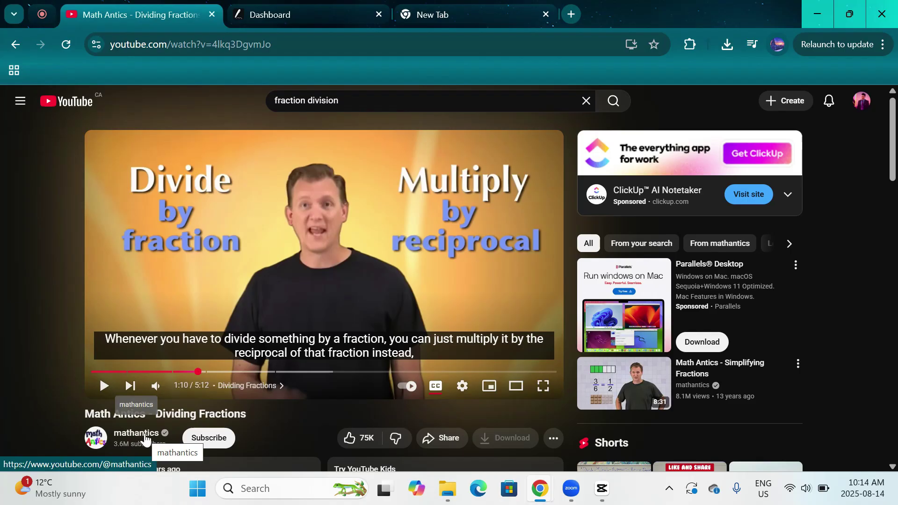
pyautogui.click(223, 47)
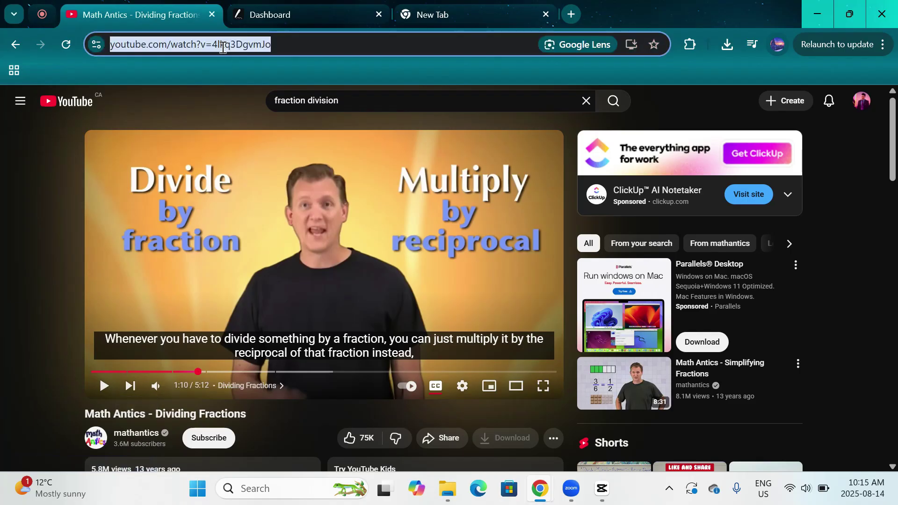
pyautogui.click(515, 6)
pyautogui.click(344, 6)
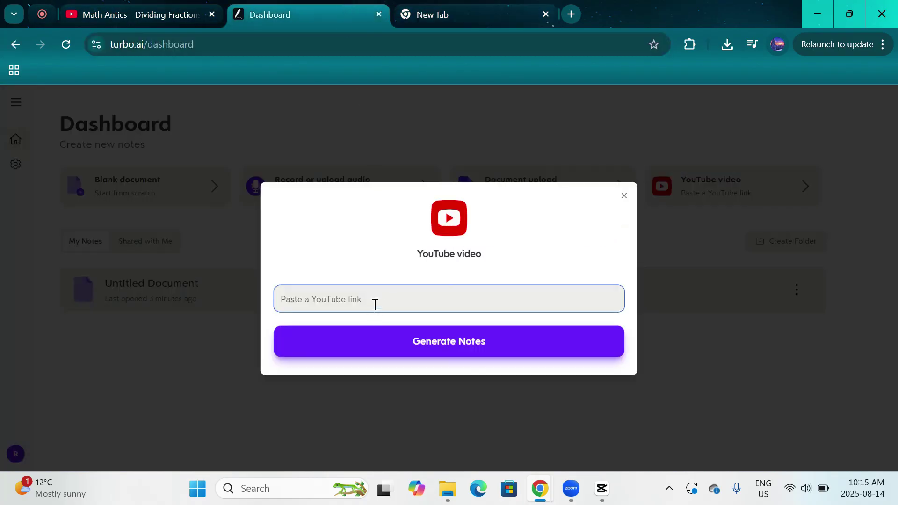
pyautogui.write('https://www.youtube.com/watch?v=4lkq3DgvmJo')
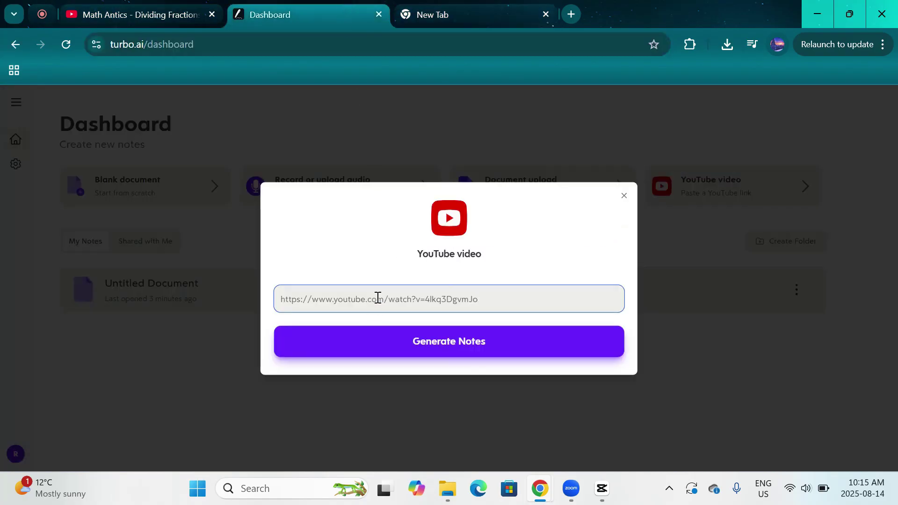
pyautogui.click(449, 346)
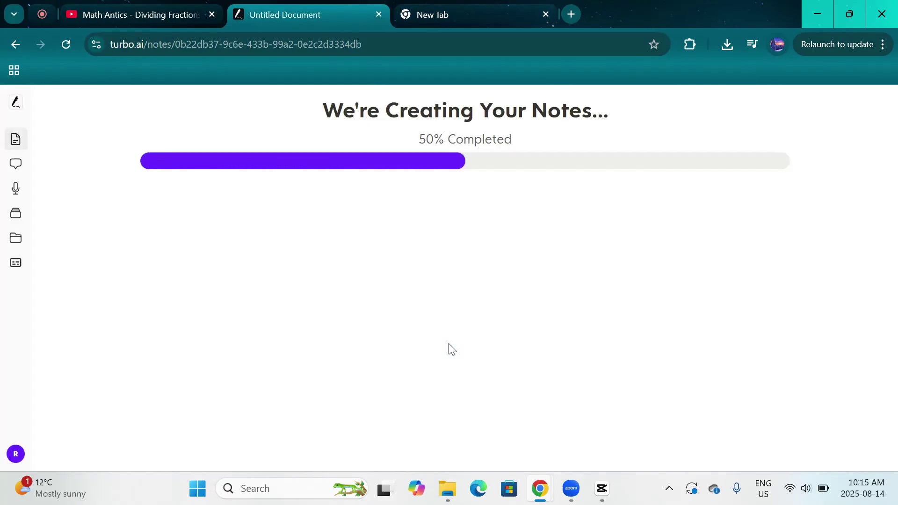
# Check the Math Antics video tab, then return while the dividing-fractions notes finish generating.
pyautogui.click(180, 5)
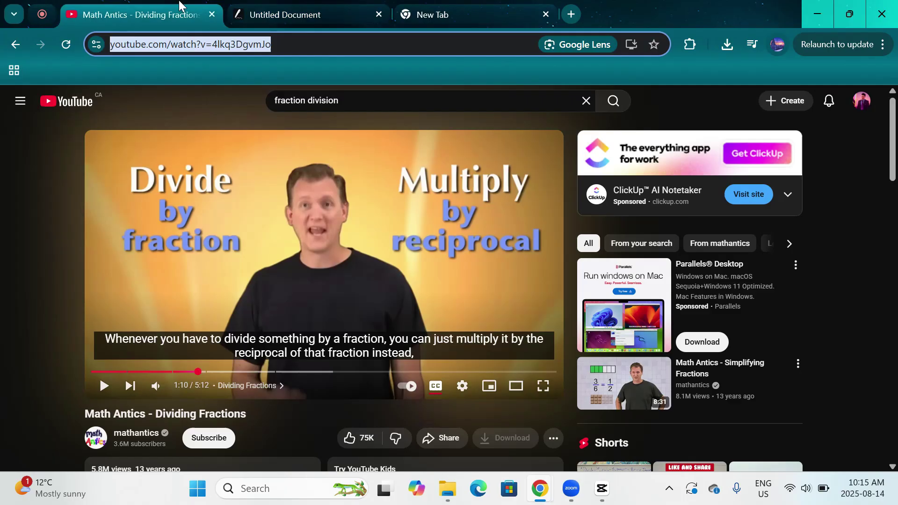
pyautogui.click(320, 6)
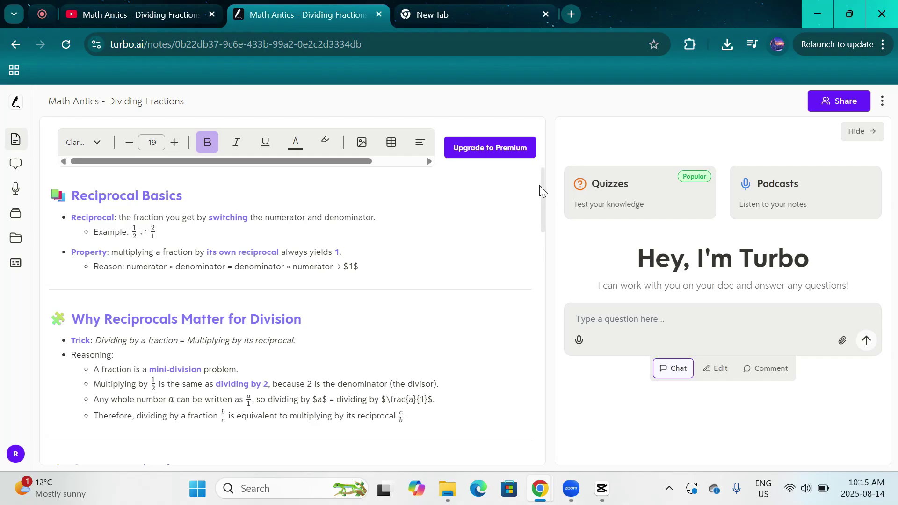
pyautogui.scroll(-1, 539, 204)
pyautogui.scroll(-2, 540, 205)
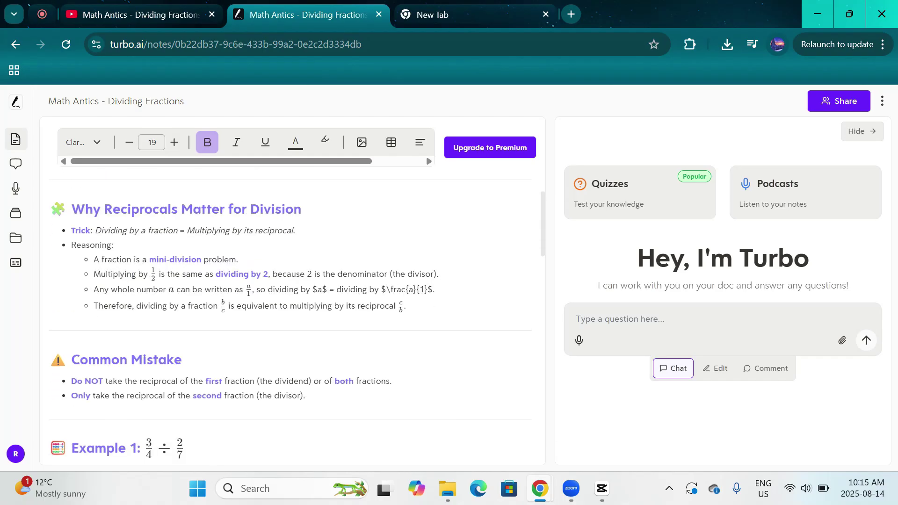
pyautogui.scroll(-2, 540, 205)
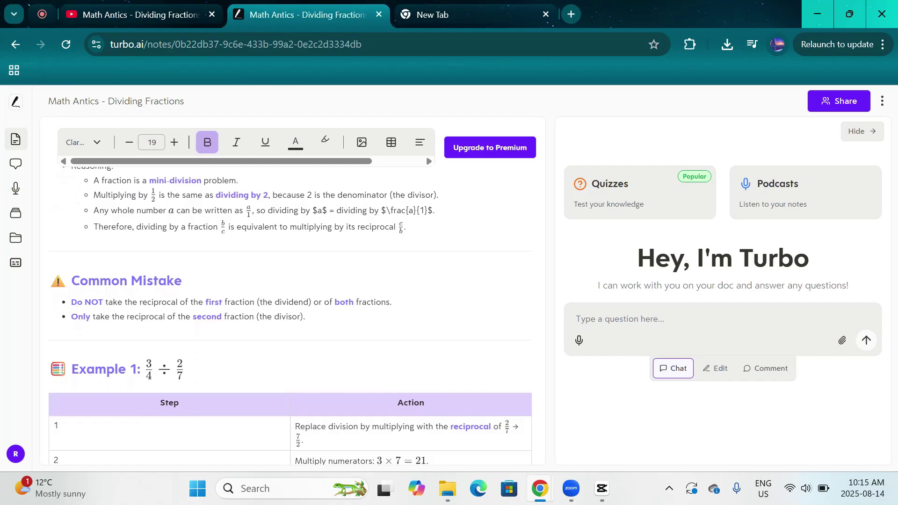
pyautogui.scroll(-3, 290, 290)
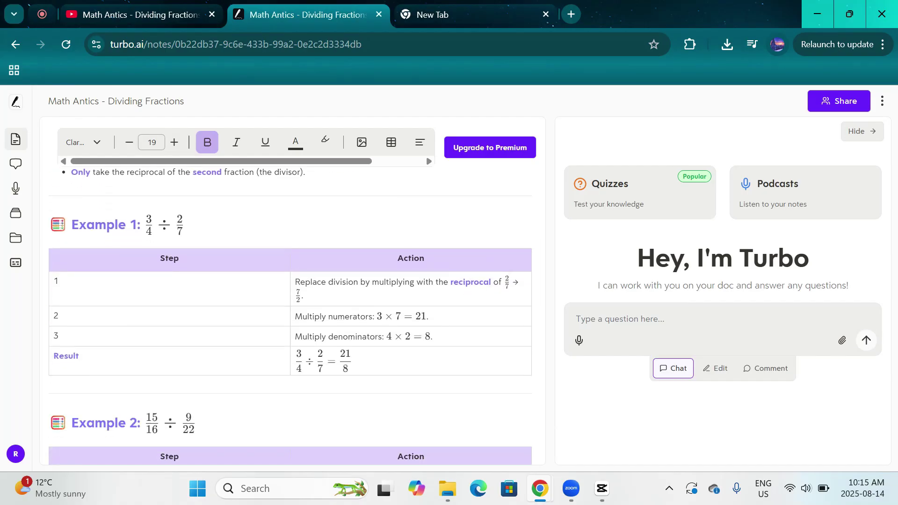
pyautogui.scroll(-5, 290, 313)
pyautogui.scroll(-2, 290, 314)
pyautogui.scroll(-1, 290, 314)
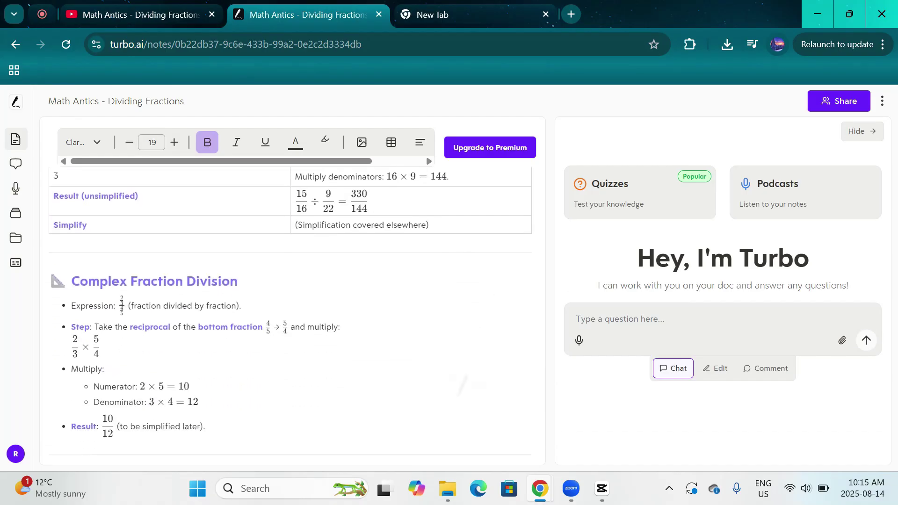
pyautogui.scroll(-2, 290, 313)
pyautogui.scroll(-1, 290, 314)
pyautogui.scroll(-1, 290, 314)
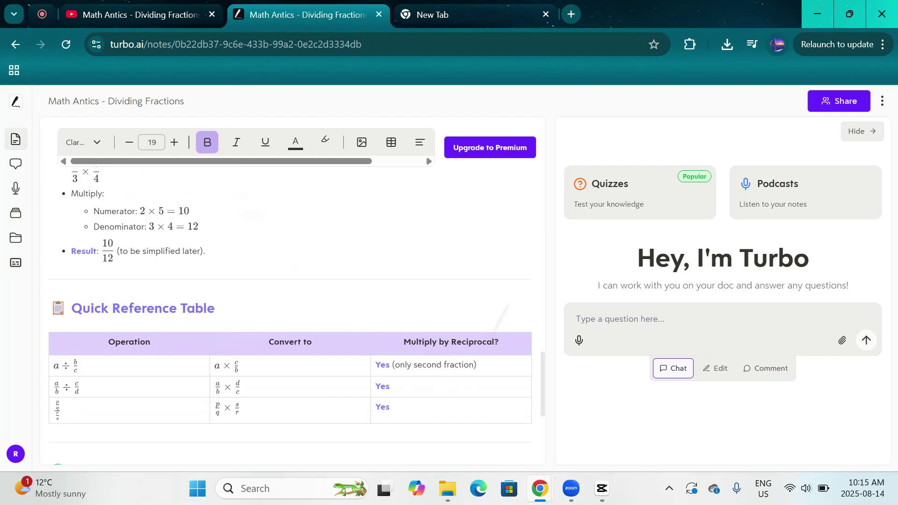
pyautogui.scroll(-1, 290, 313)
pyautogui.scroll(-2, 290, 313)
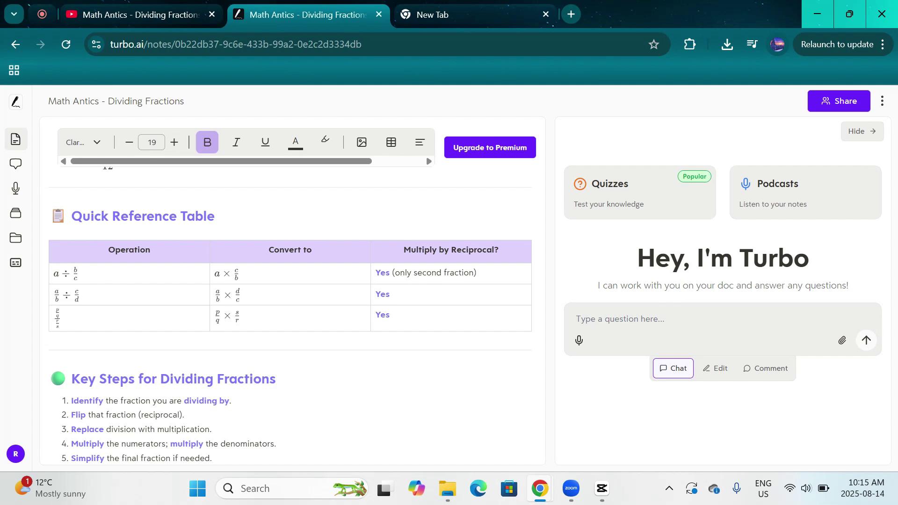
pyautogui.scroll(-3, 290, 314)
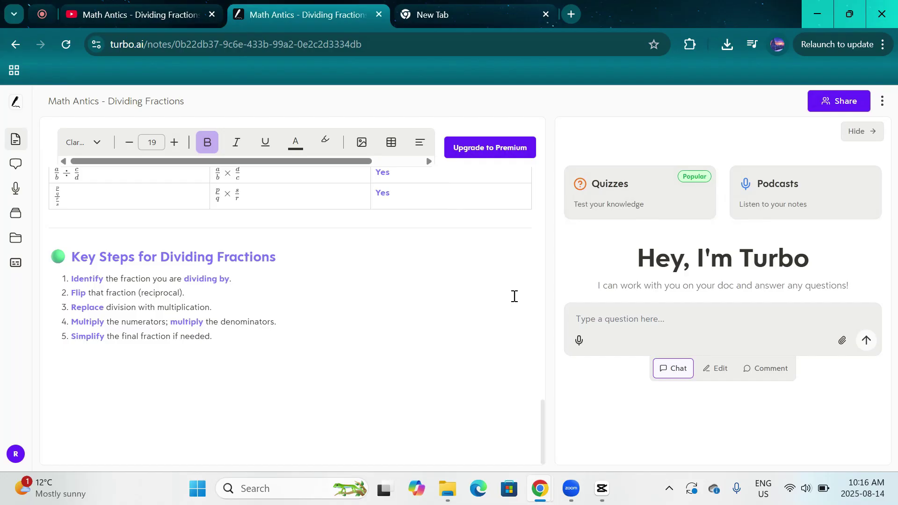
pyautogui.scroll(5, 513, 297)
pyautogui.scroll(5, 513, 297)
pyautogui.scroll(4, 290, 304)
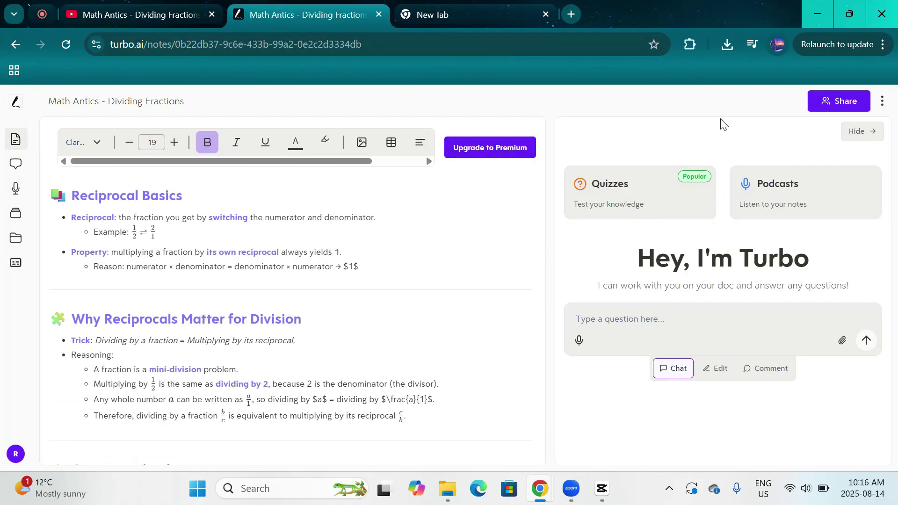
# Export the dividing-fractions note as a PDF from Note settings and show Document.pdf in Downloads.
pyautogui.click(885, 100)
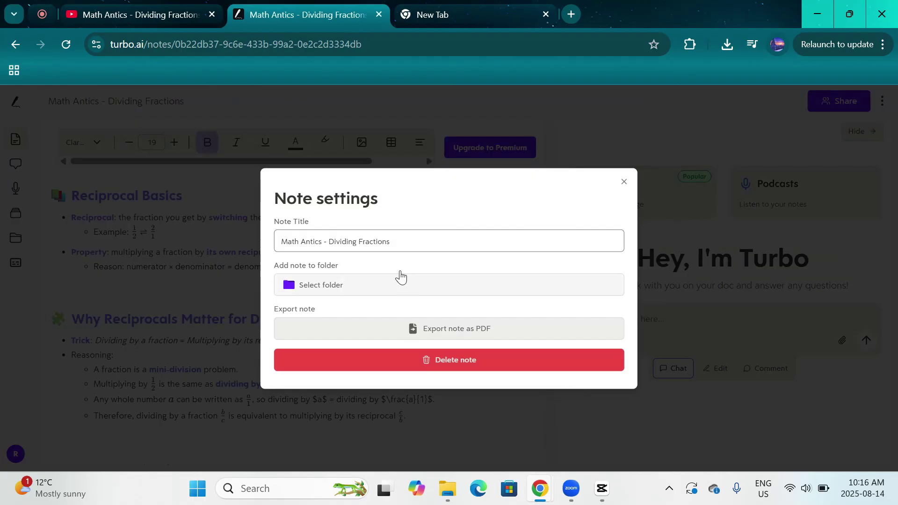
pyautogui.click(388, 287)
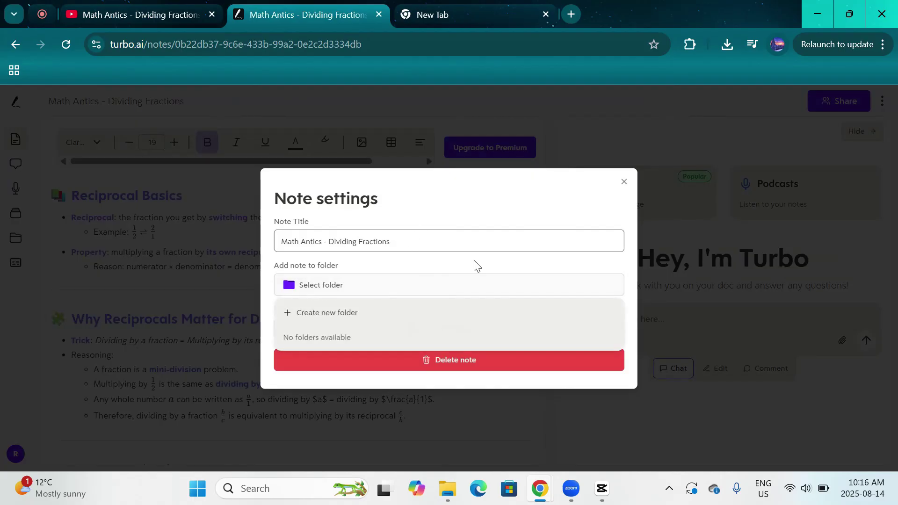
pyautogui.click(414, 262)
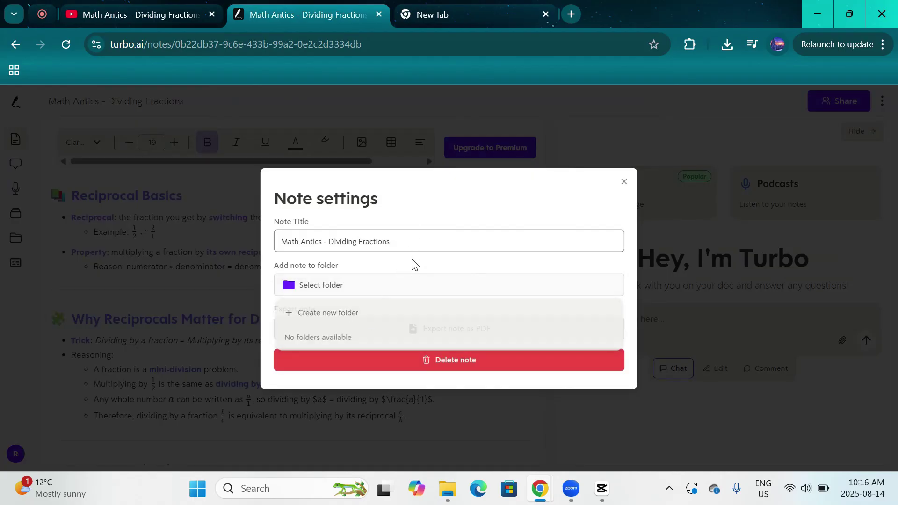
pyautogui.click(421, 330)
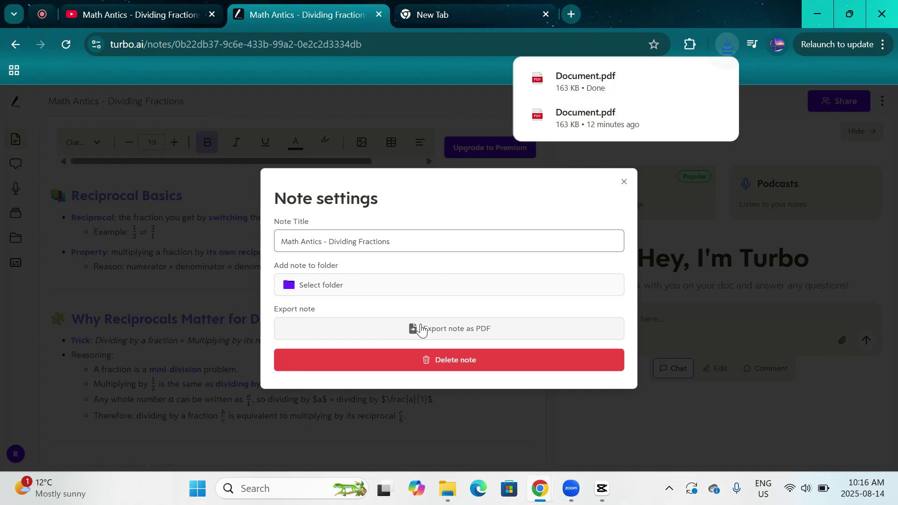
pyautogui.click(689, 78)
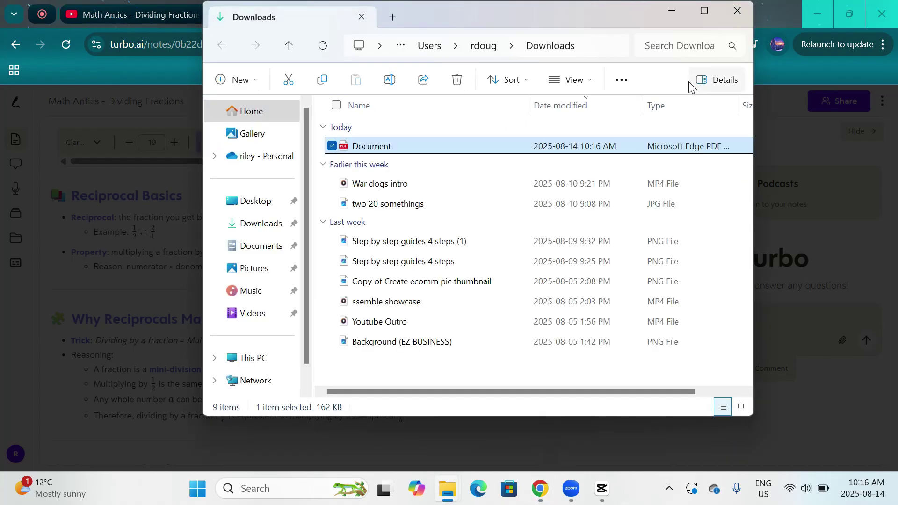
# Open Document.pdf in Edge and scroll down to its second page.
pyautogui.doubleClick(382, 145)
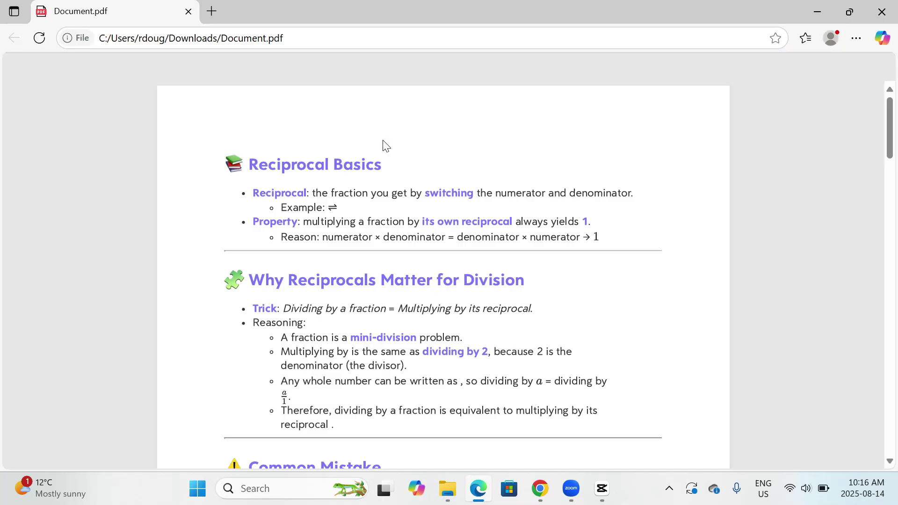
pyautogui.scroll(-1, 629, 367)
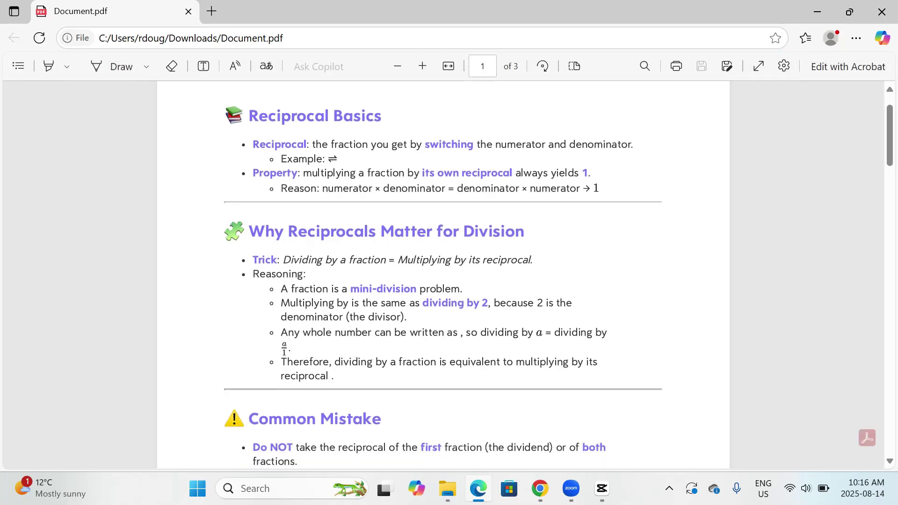
pyautogui.scroll(-2, 629, 368)
pyautogui.scroll(-2, 629, 368)
pyautogui.scroll(-2, 444, 275)
pyautogui.scroll(-3, 443, 275)
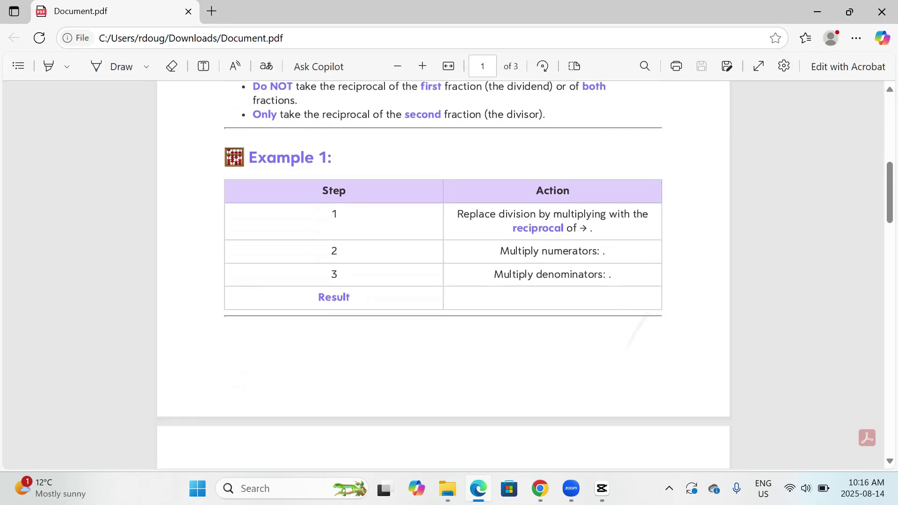
pyautogui.scroll(-3, 443, 275)
pyautogui.scroll(-7, 443, 275)
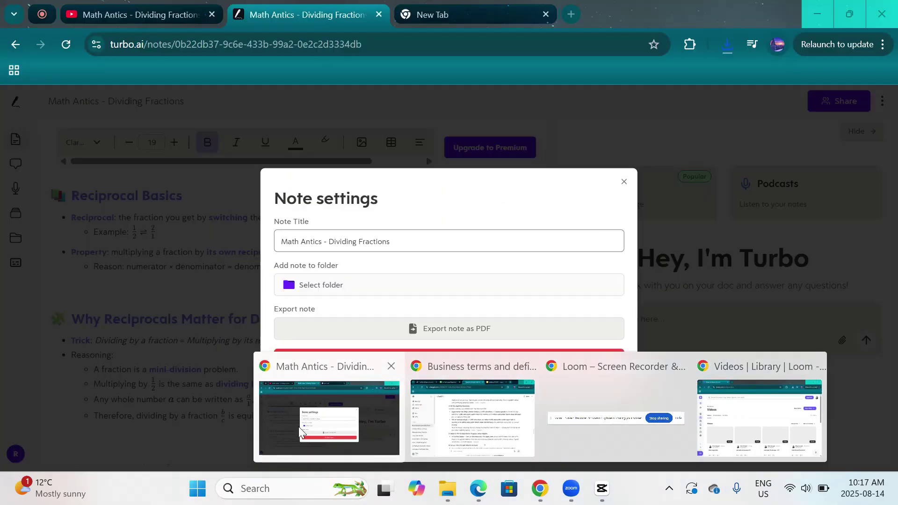
# Close the fractions note's settings and create a blank Untitled Document from the dashboard.
pyautogui.click(299, 425)
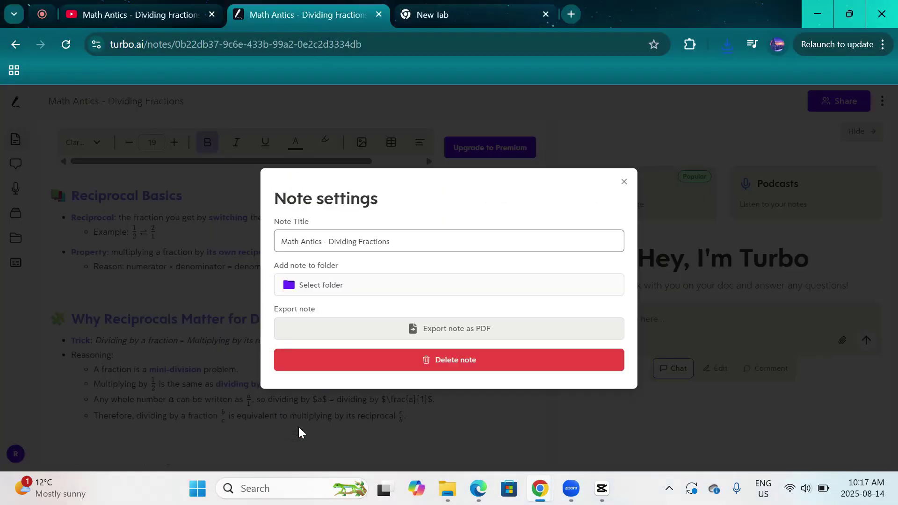
pyautogui.click(625, 182)
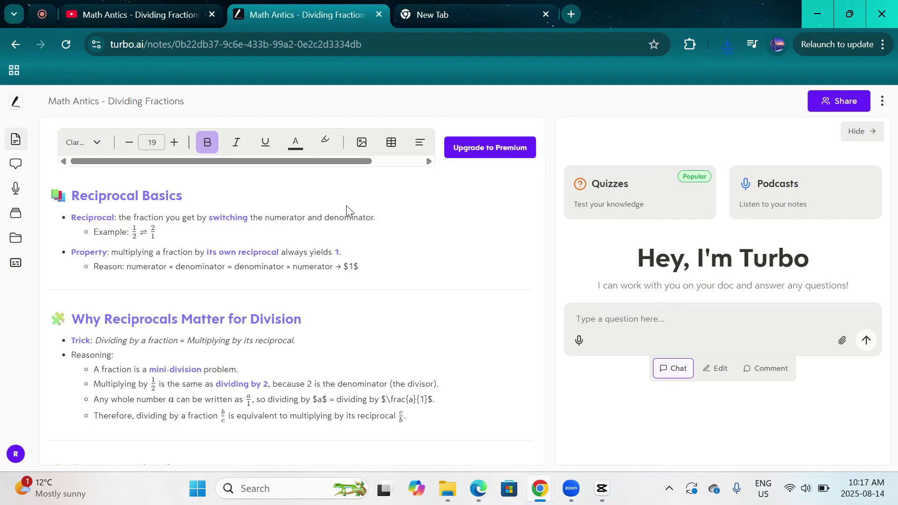
pyautogui.click(15, 105)
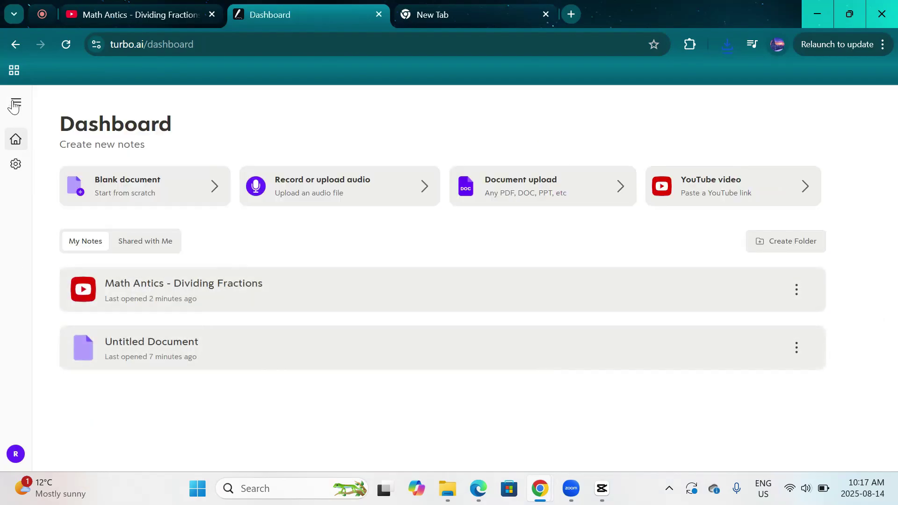
pyautogui.click(186, 176)
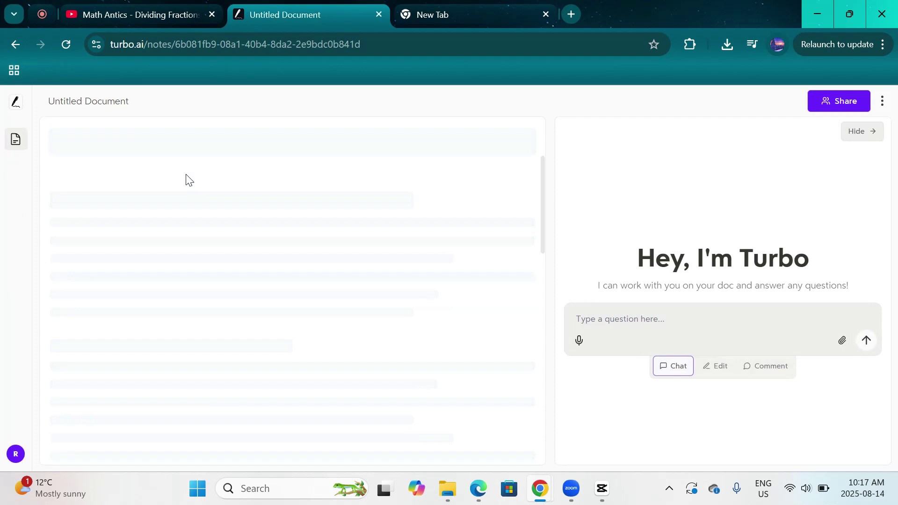
# Send the assistant 'Can you make simple notes on how swing trading works?'.
pyautogui.click(456, 11)
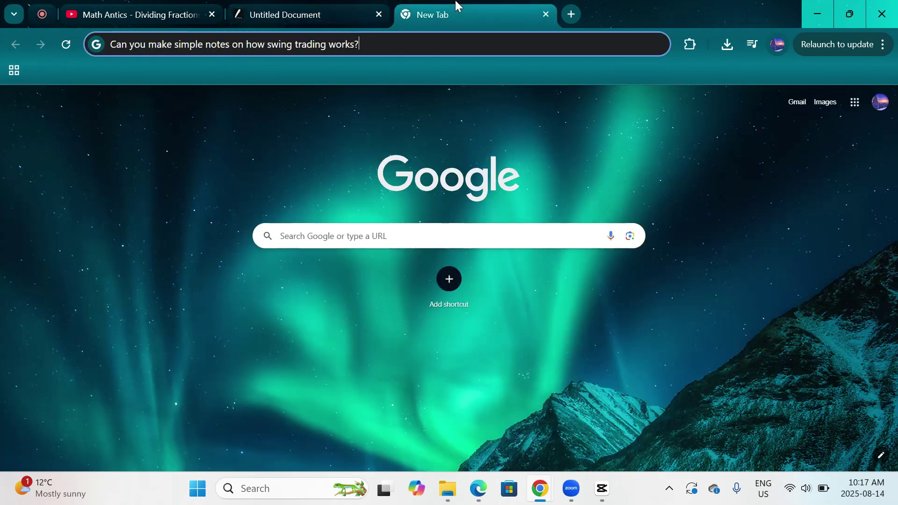
pyautogui.moveTo(365, 52); pyautogui.dragTo(86, 27)
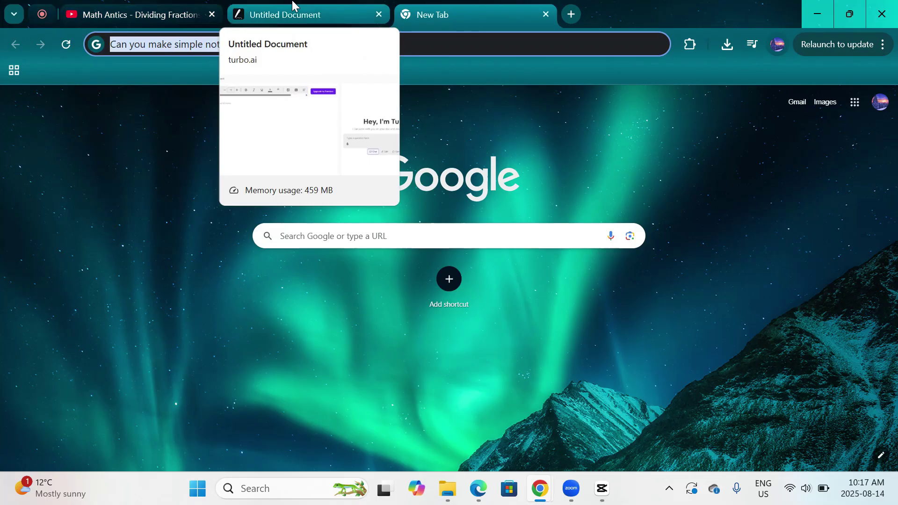
pyautogui.click(290, 12)
pyautogui.click(664, 320)
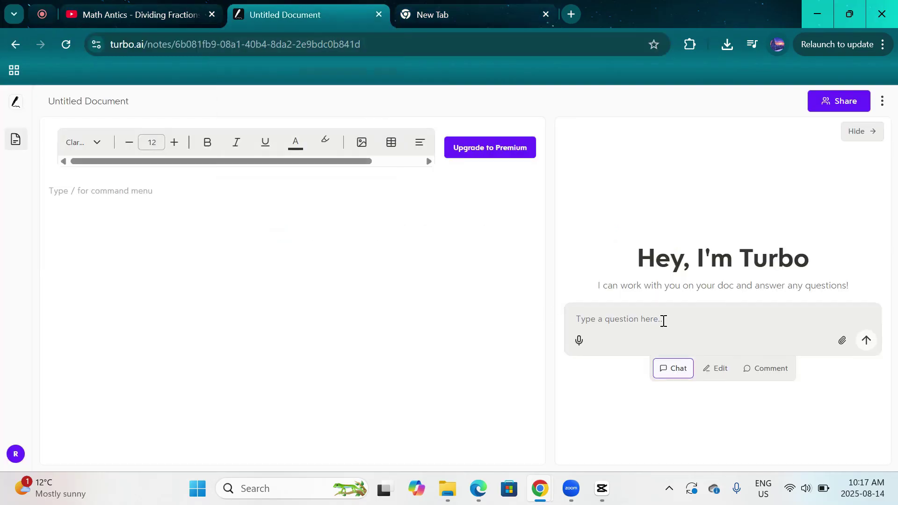
pyautogui.write('Can you make simple notes on how swing trading works?')
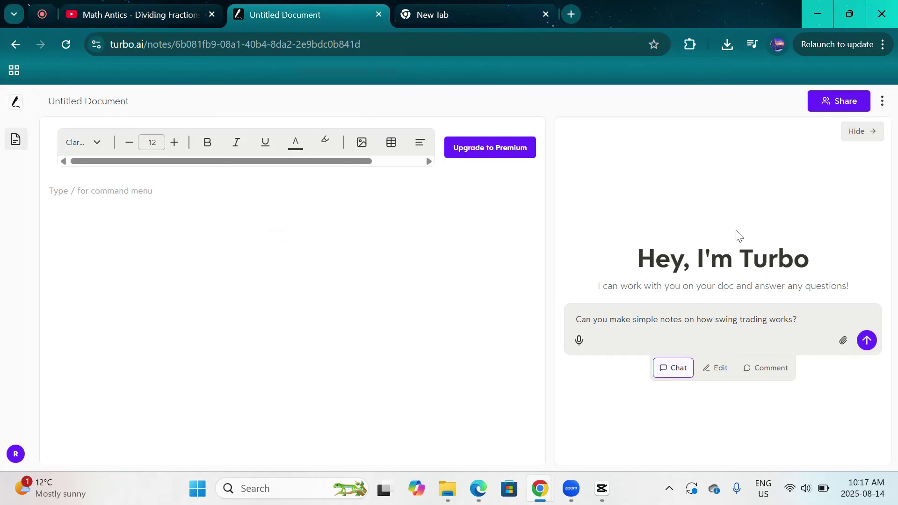
pyautogui.click(867, 341)
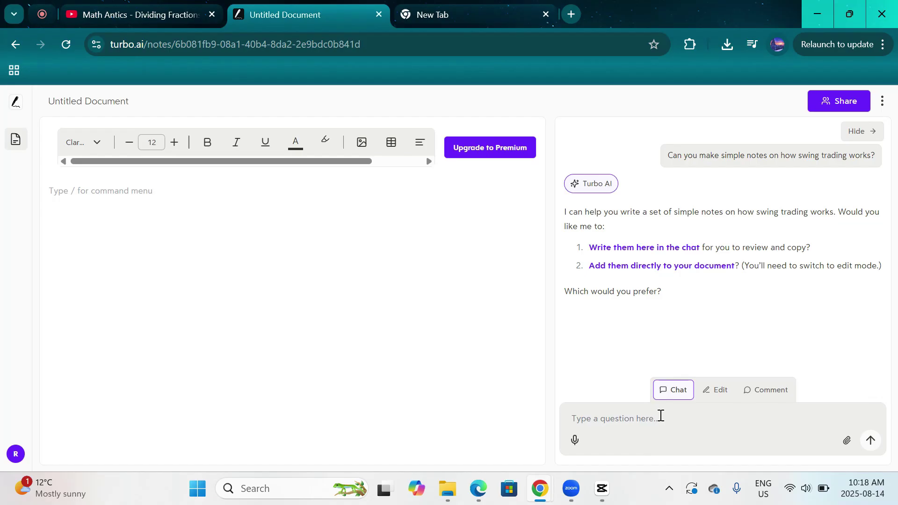
# Reply '#2', switch to Edit mode, and send 'okay add now to the document'.
pyautogui.write('#2')
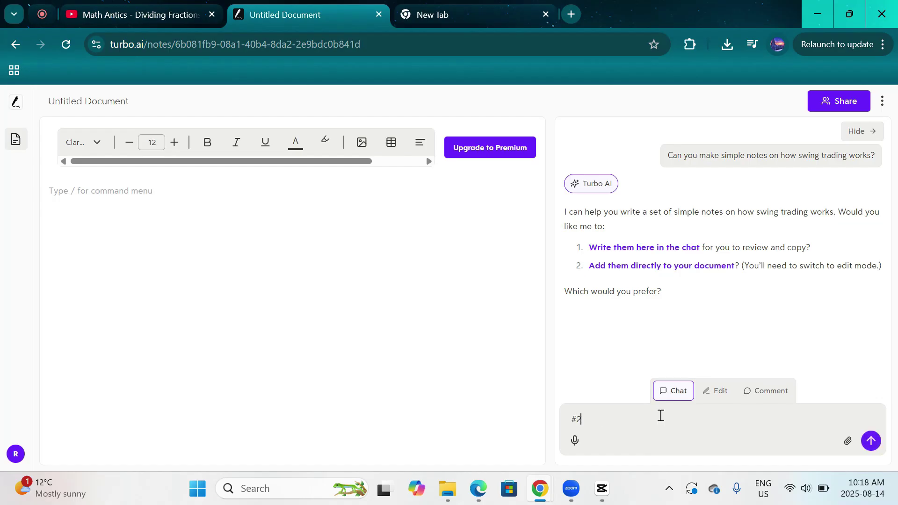
pyautogui.press('Return')
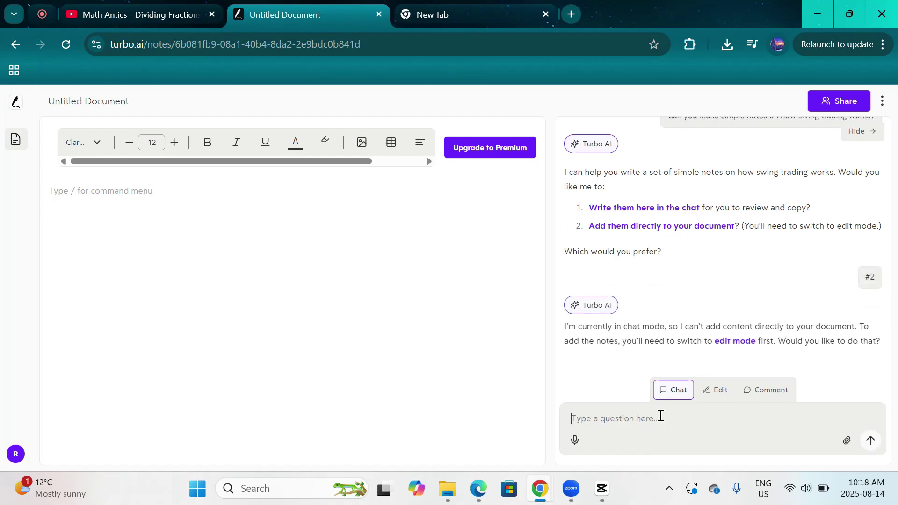
pyautogui.click(716, 390)
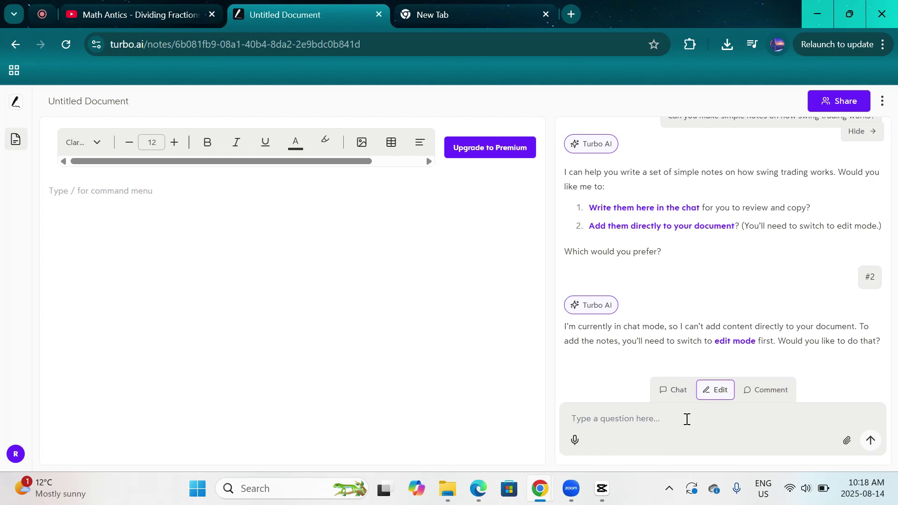
pyautogui.write('o')
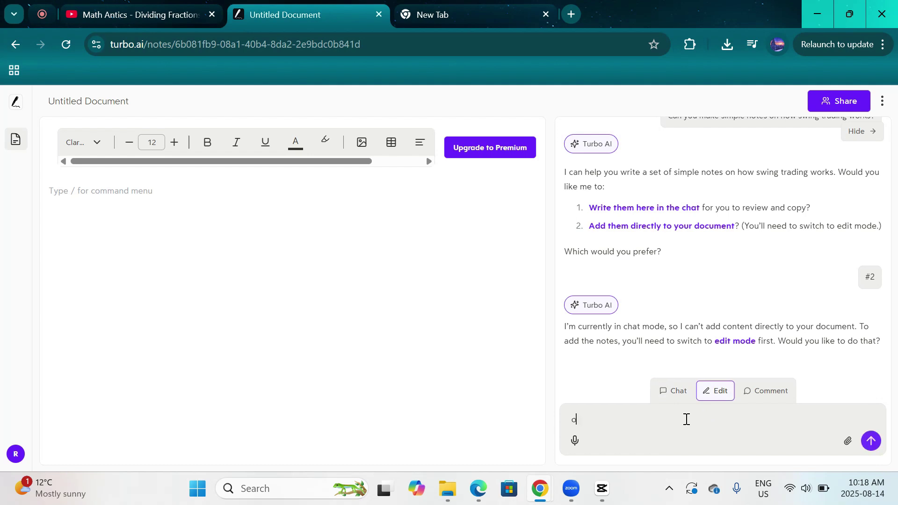
pyautogui.write('kay add now to')
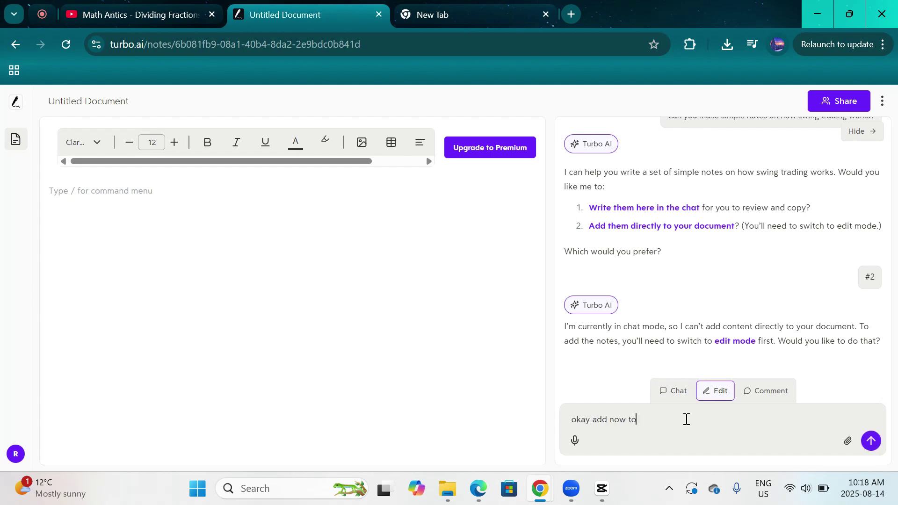
pyautogui.write(' the d')
pyautogui.write('ocument')
pyautogui.press('Return')
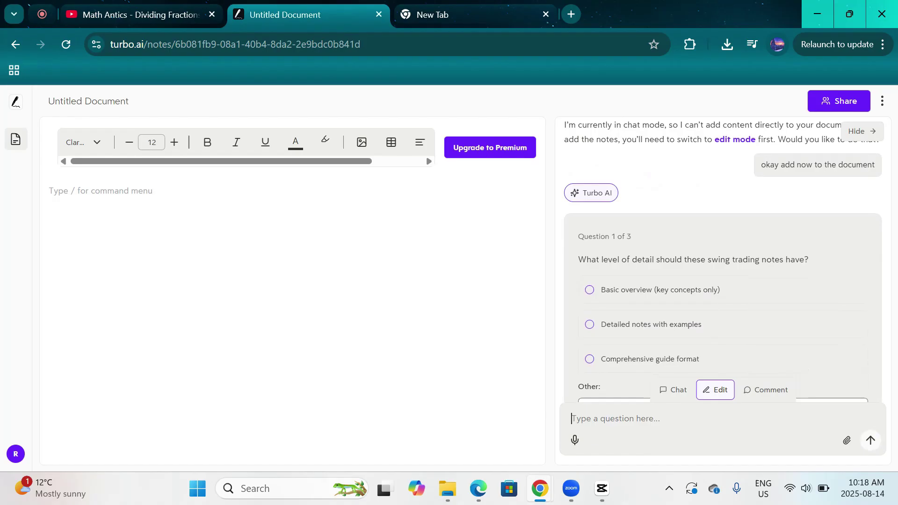
# Answer with Basic overview, structured bullet outline, and 'give an overall explanation on how it works for beginners'.
pyautogui.click(654, 293)
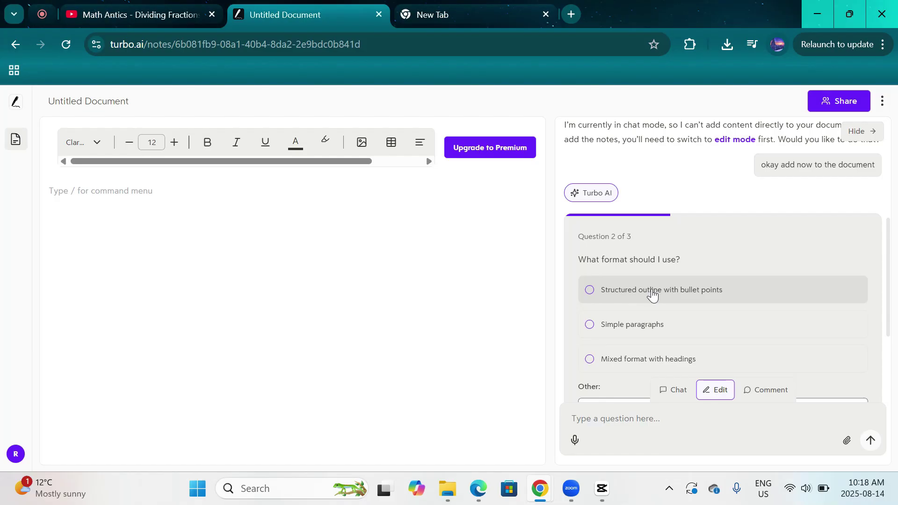
pyautogui.click(655, 289)
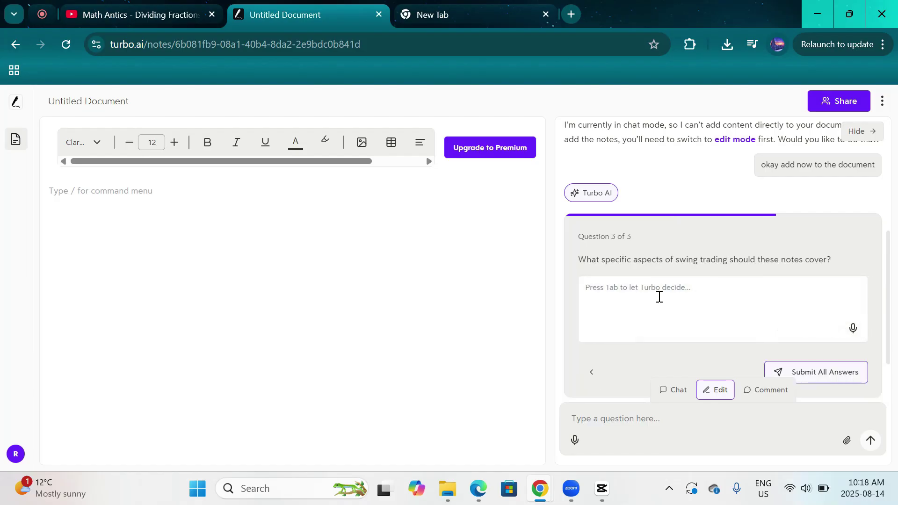
pyautogui.click(688, 296)
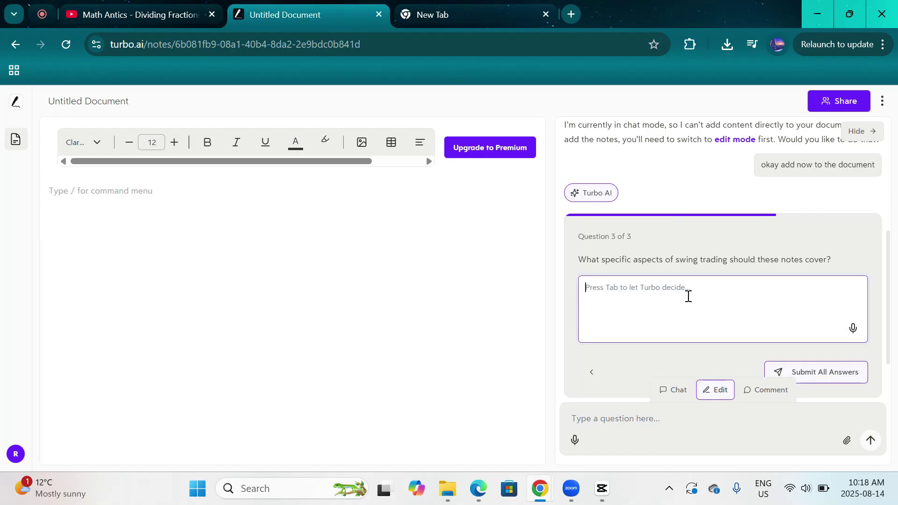
pyautogui.write('give an ove')
pyautogui.write('rall explan')
pyautogui.write('tion')
pyautogui.press('BackSpace')
pyautogui.press('BackSpace')
pyautogui.write('ation on ')
pyautogui.write('how ')
pyautogui.write('it work')
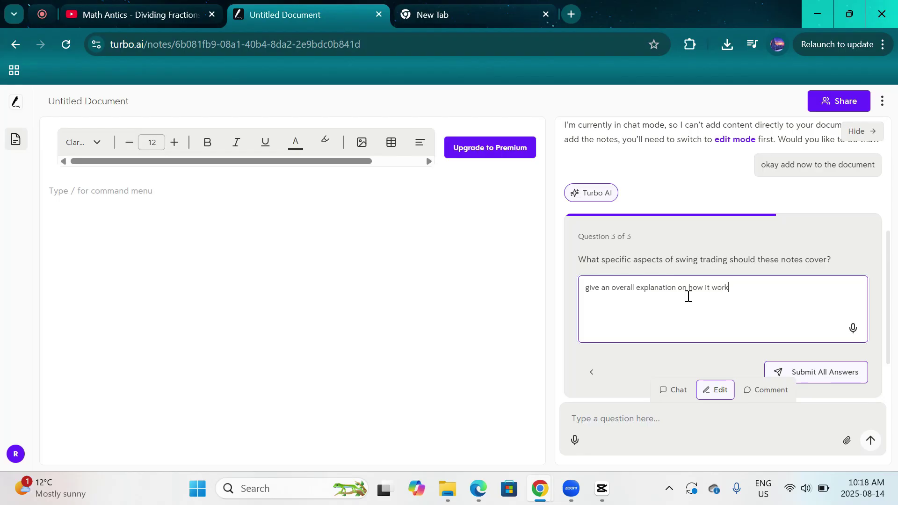
pyautogui.write('s for begin')
pyautogui.write('ners')
pyautogui.press('Return')
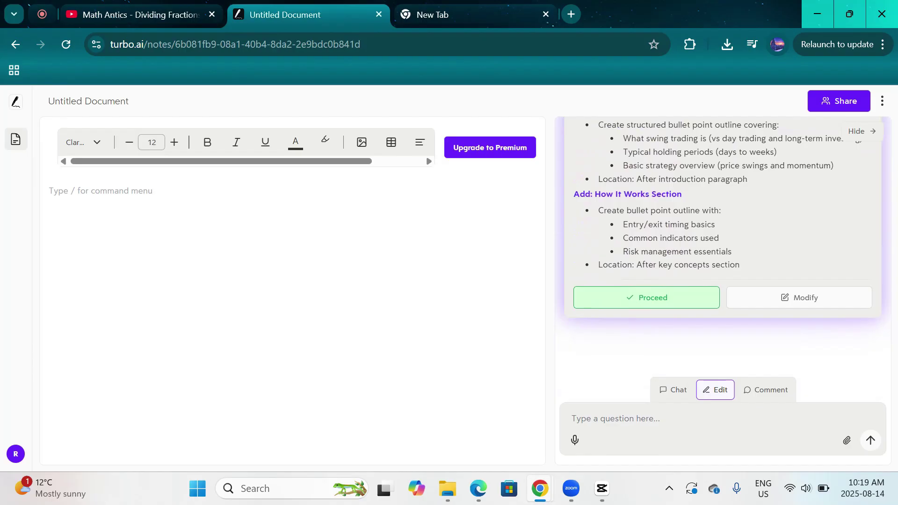
# Proceed with the plan so Turbo writes a swing-trading introduction and eight bullet points.
pyautogui.click(647, 297)
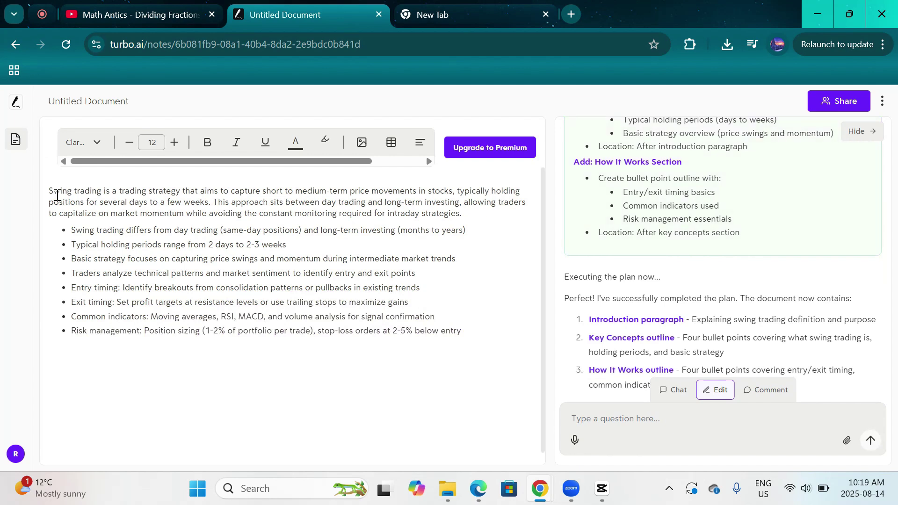
# Select all the swing-trading note text and bring up Note settings for PDF export.
pyautogui.moveTo(49, 193); pyautogui.dragTo(468, 334)
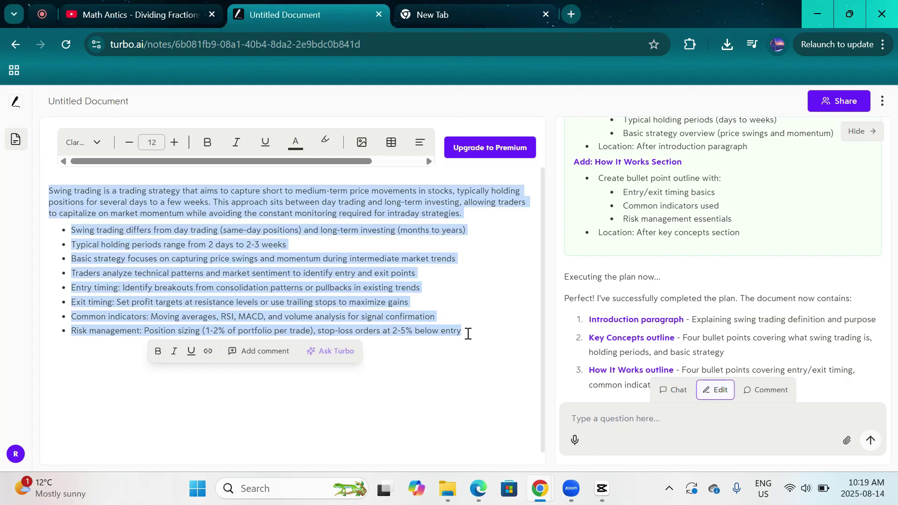
pyautogui.click(883, 102)
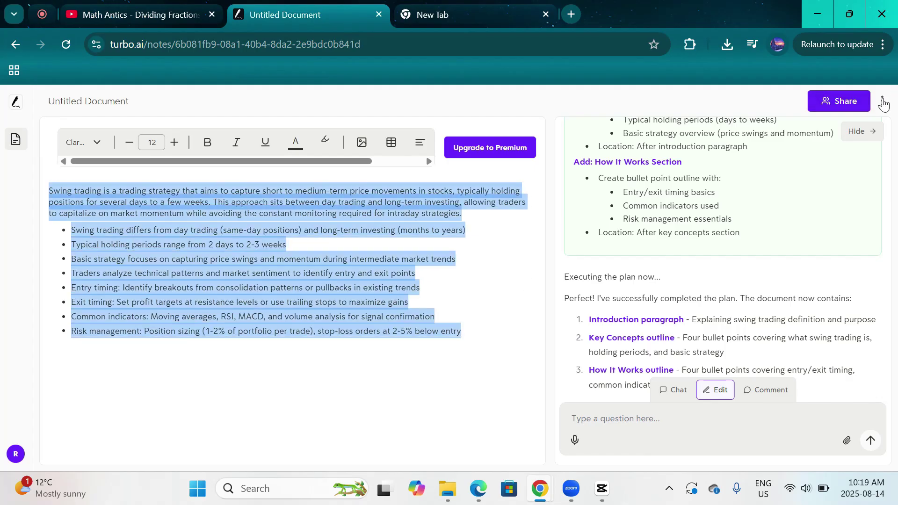